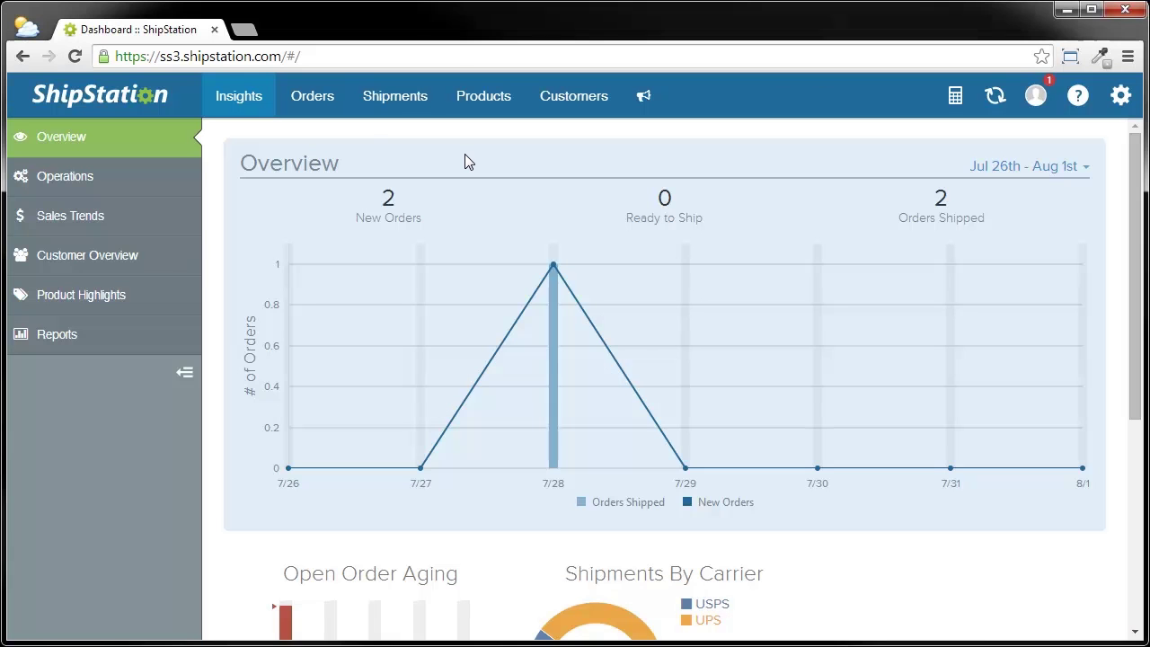
# Step: Go to the Orders page listing the 49 orders awaiting shipment
pyautogui.click(305, 105)
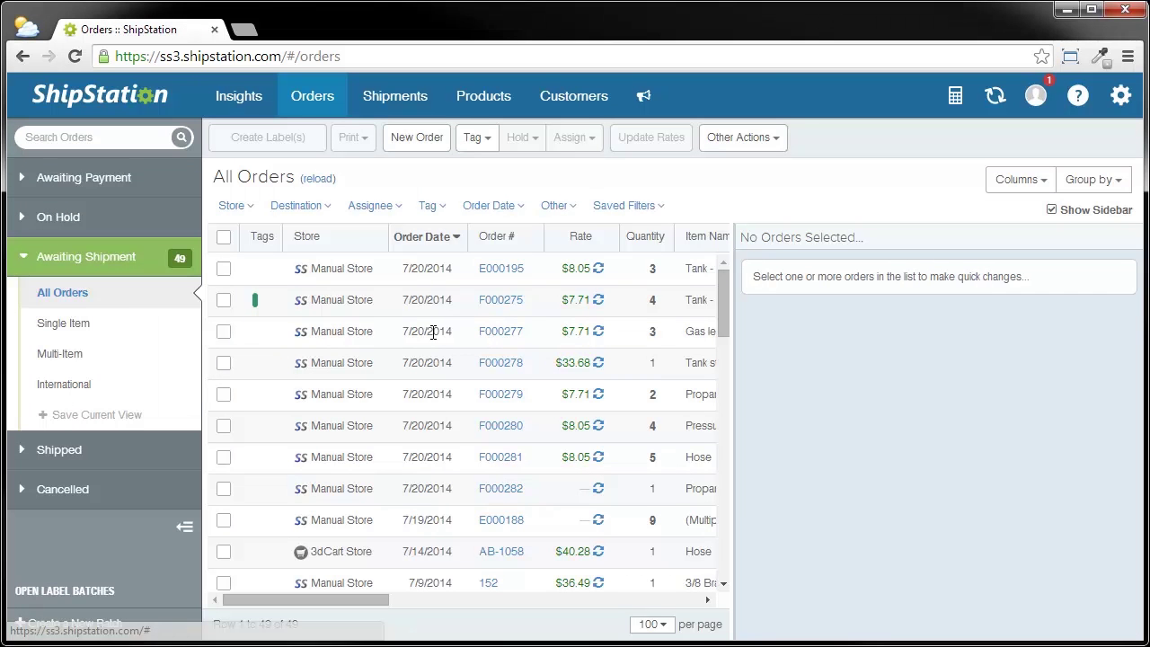
# Step: Select order AB-1058 and fetch its UPS Ground rate of $40.28
pyautogui.click(399, 551)
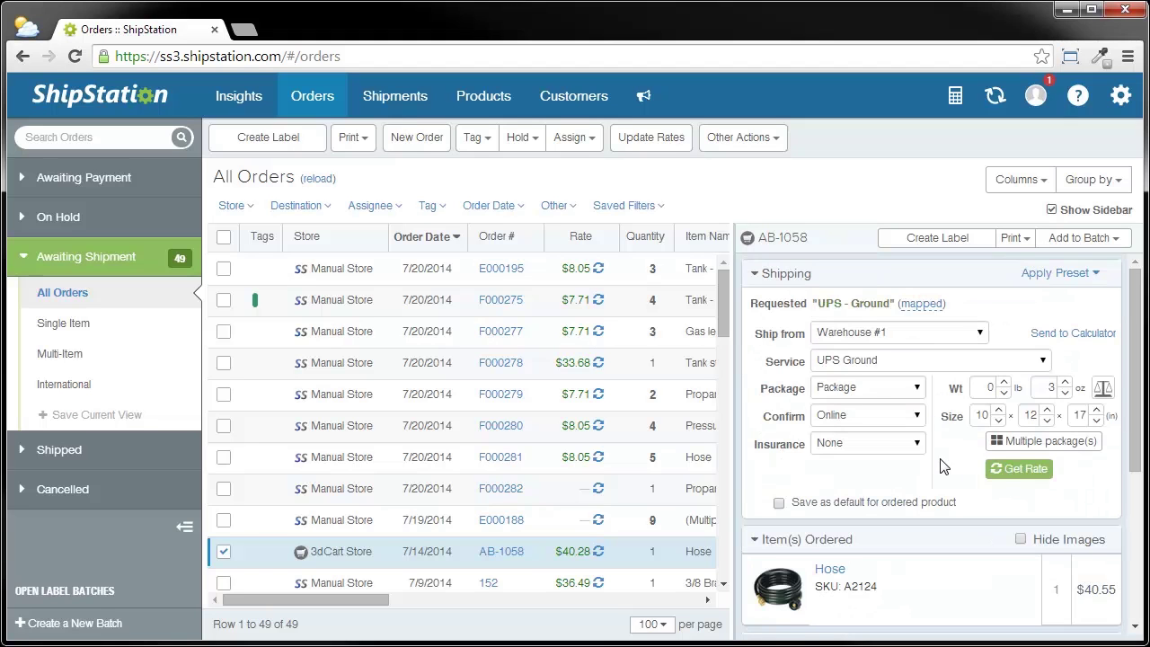
pyautogui.click(1004, 469)
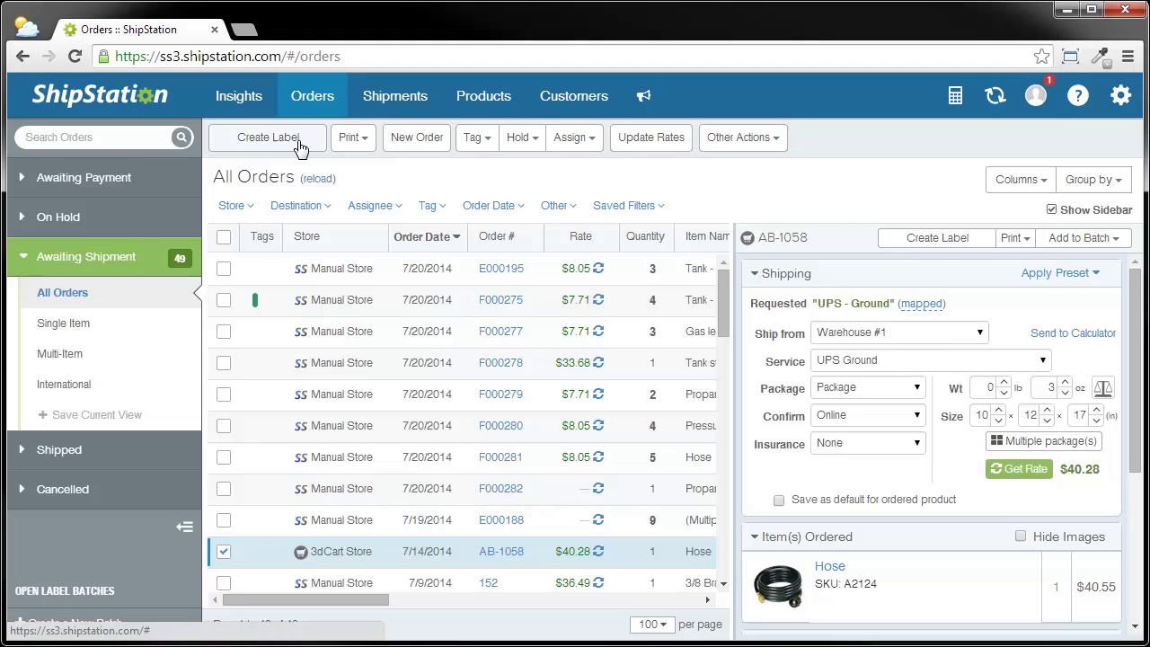
# Step: Open order AB-1058 and start its label: UPS Ground, $40.28, shipping 08/01/2014
pyautogui.click(499, 552)
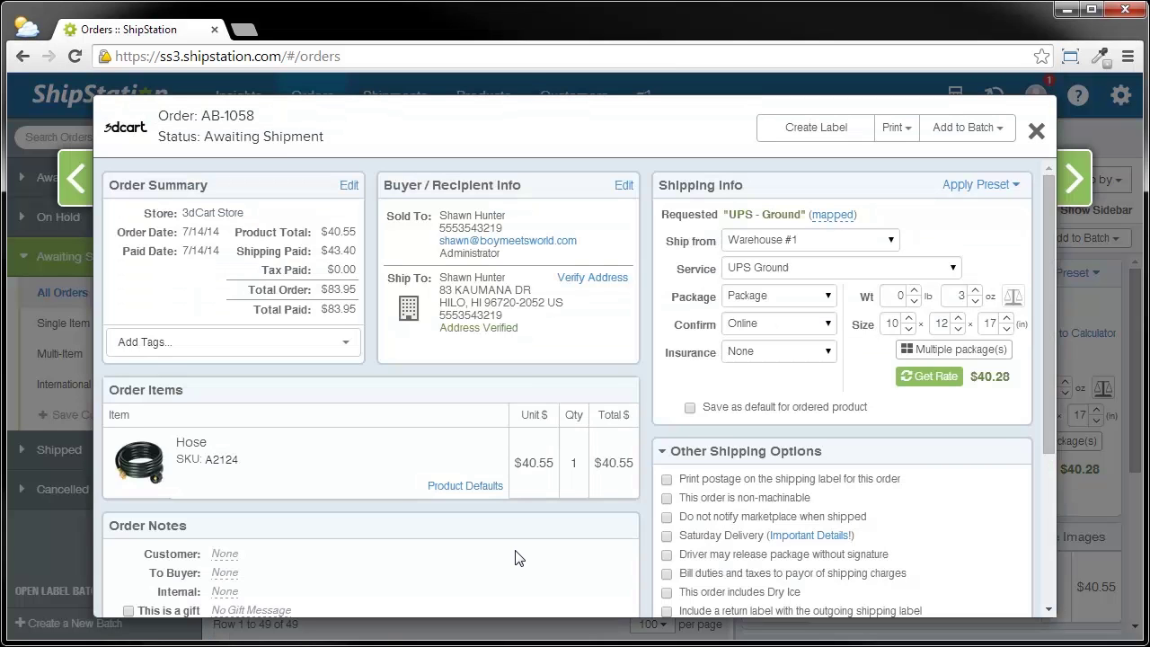
pyautogui.click(816, 128)
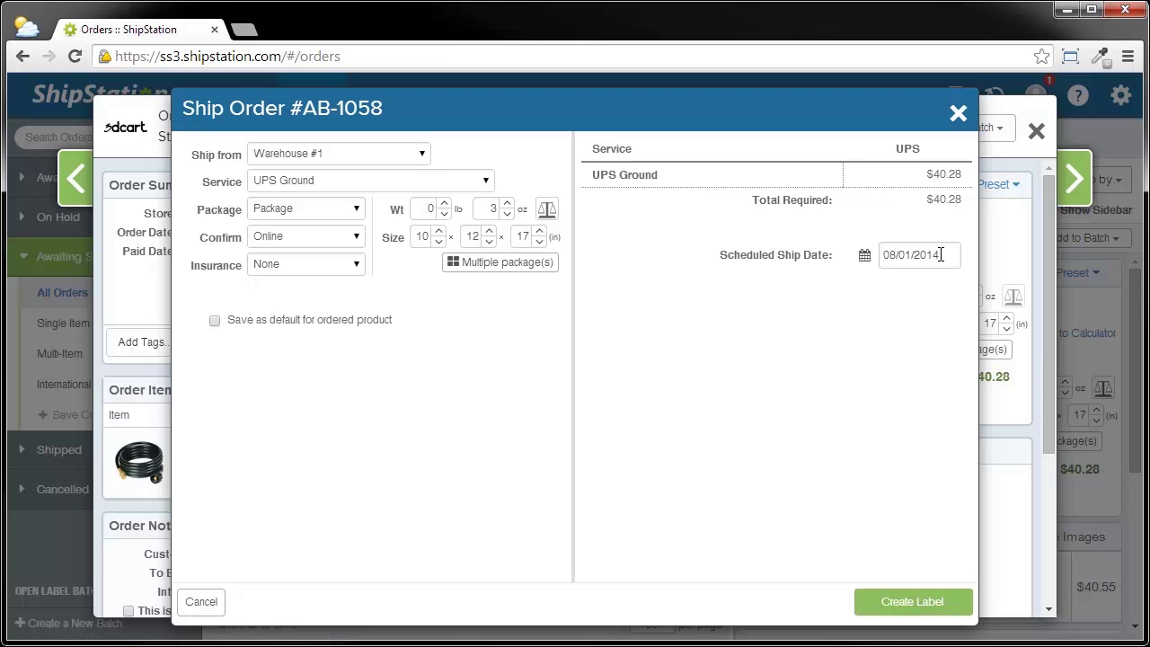
# Step: Create the AB-1058 shipping label, download it as a PDF, and dismiss the download bar
pyautogui.click(912, 602)
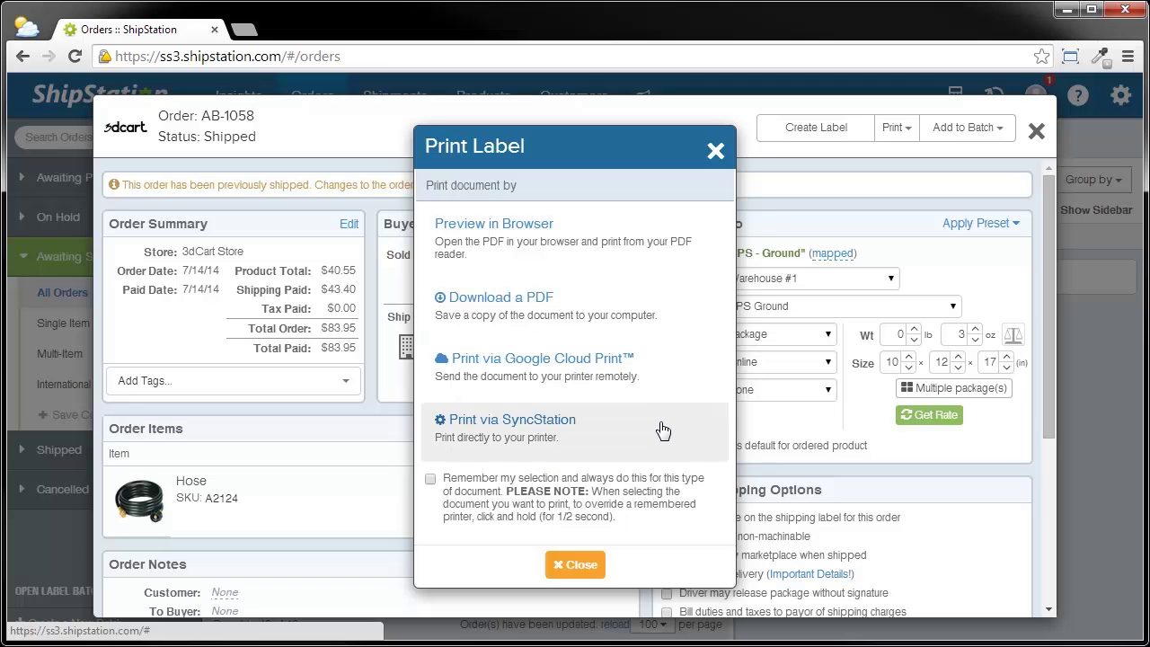
pyautogui.click(680, 320)
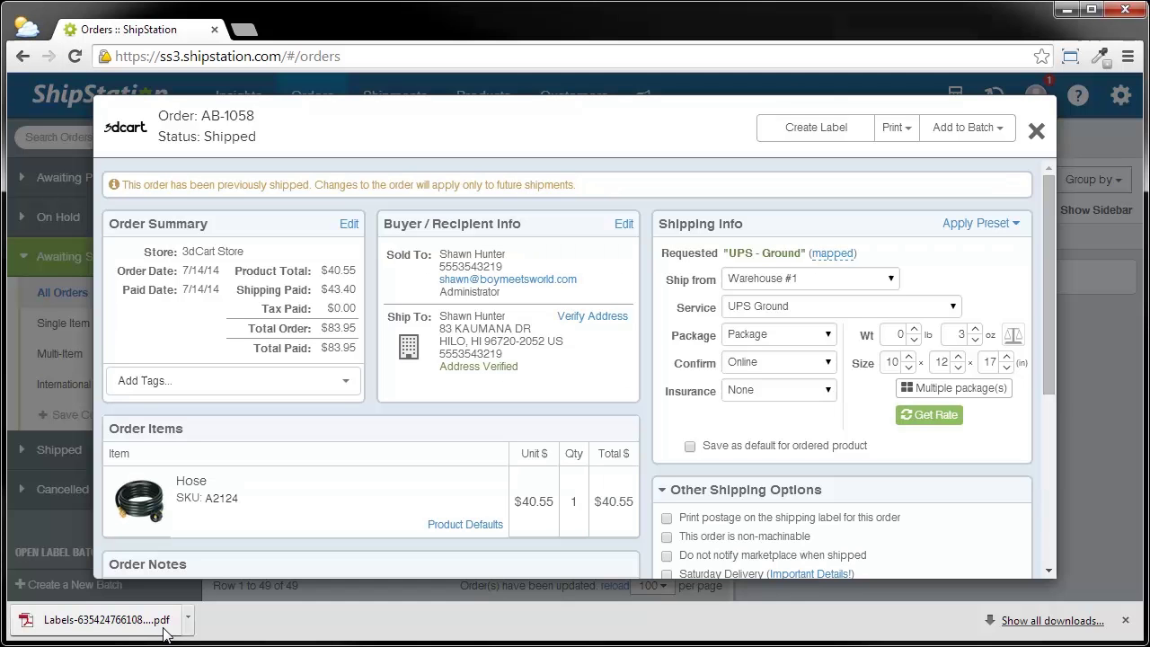
pyautogui.click(1125, 620)
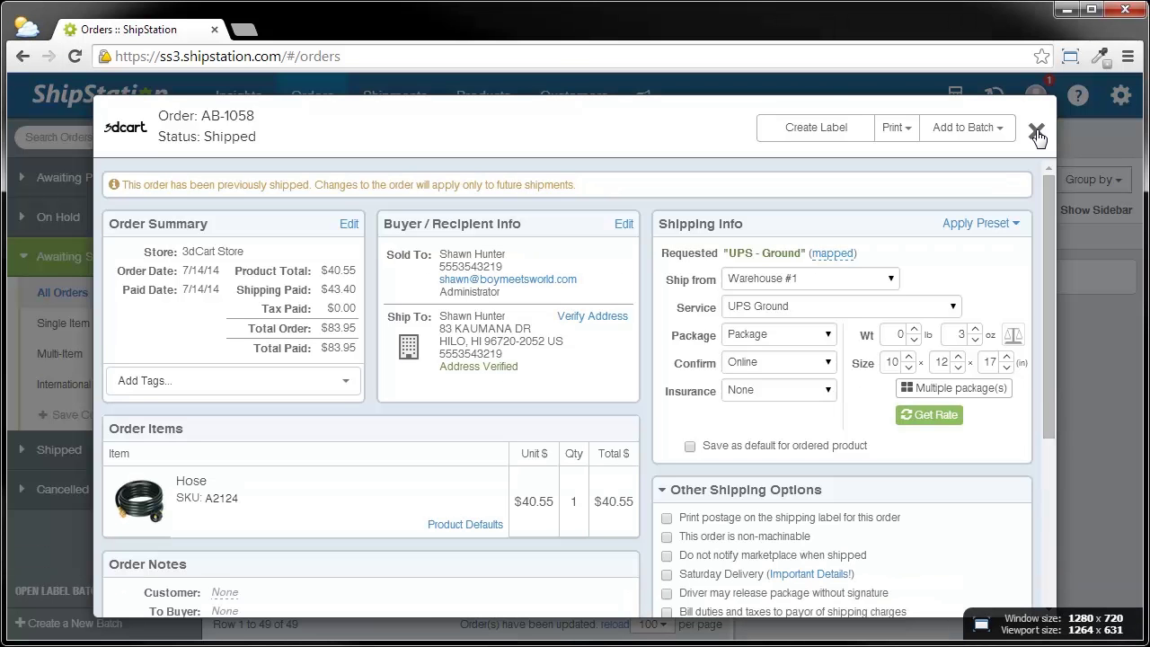
# Step: Close the AB-1058 window and select orders E000195 through F000278
pyautogui.click(1036, 132)
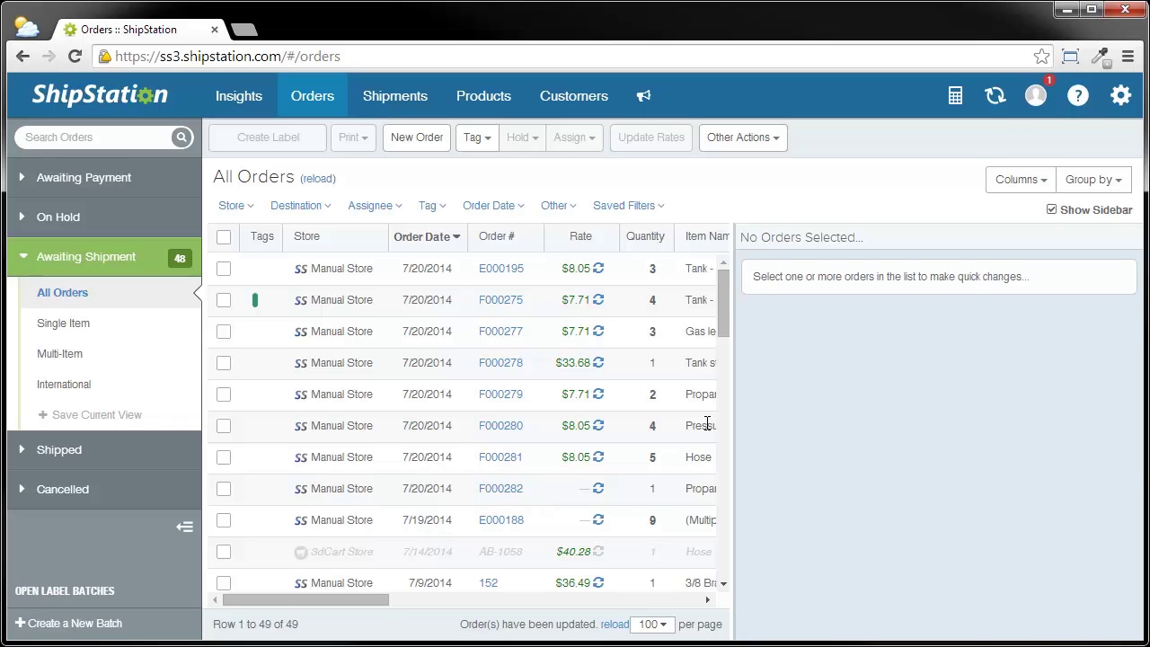
pyautogui.click(266, 360)
pyautogui.keyDown('shift'); pyautogui.click(265, 270); pyautogui.keyUp('shift')
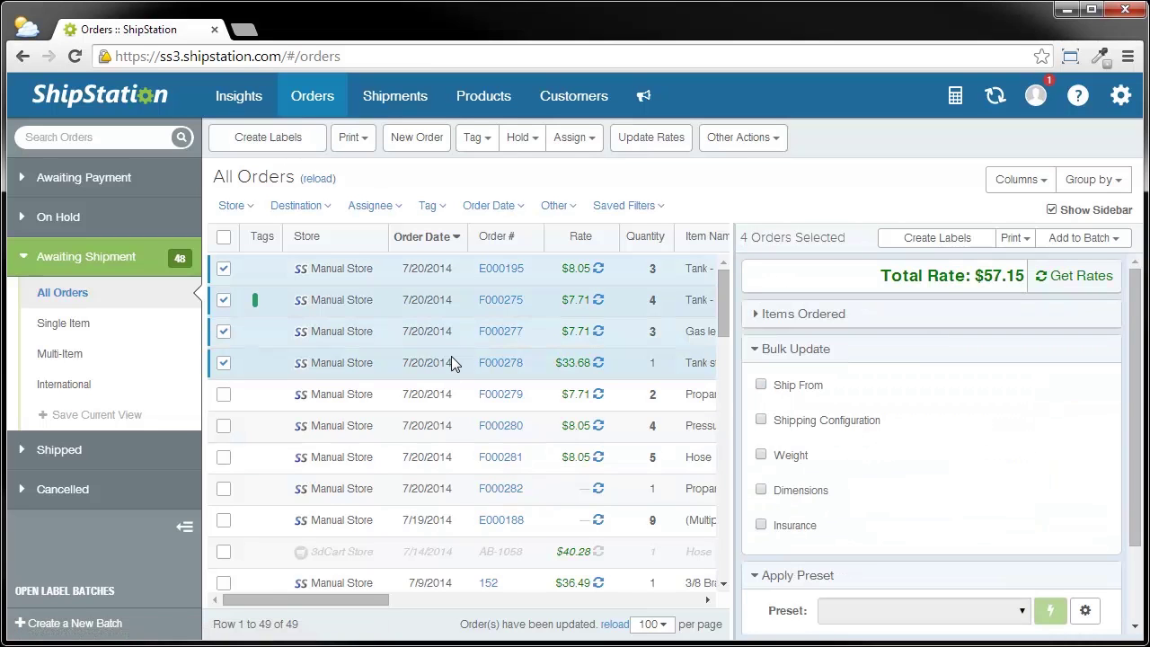
# Step: Bulk-set the four orders to UPS Ground, Package, Delivery confirmation, then refresh rates to $65.15
pyautogui.click(782, 427)
pyautogui.click(938, 416)
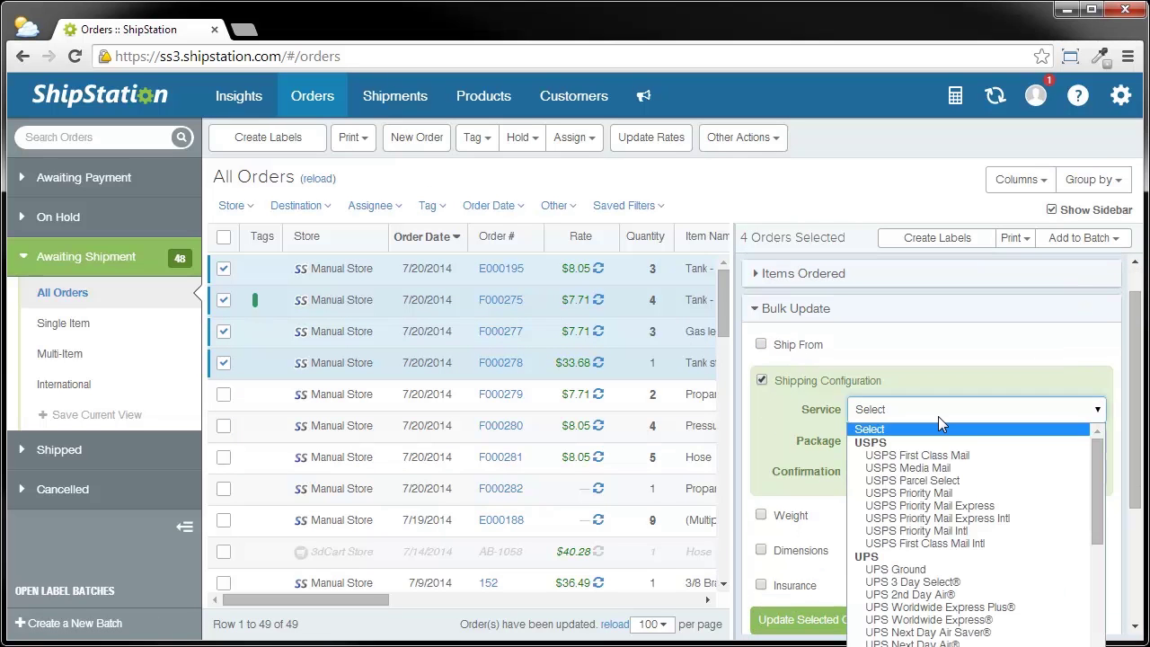
pyautogui.click(912, 569)
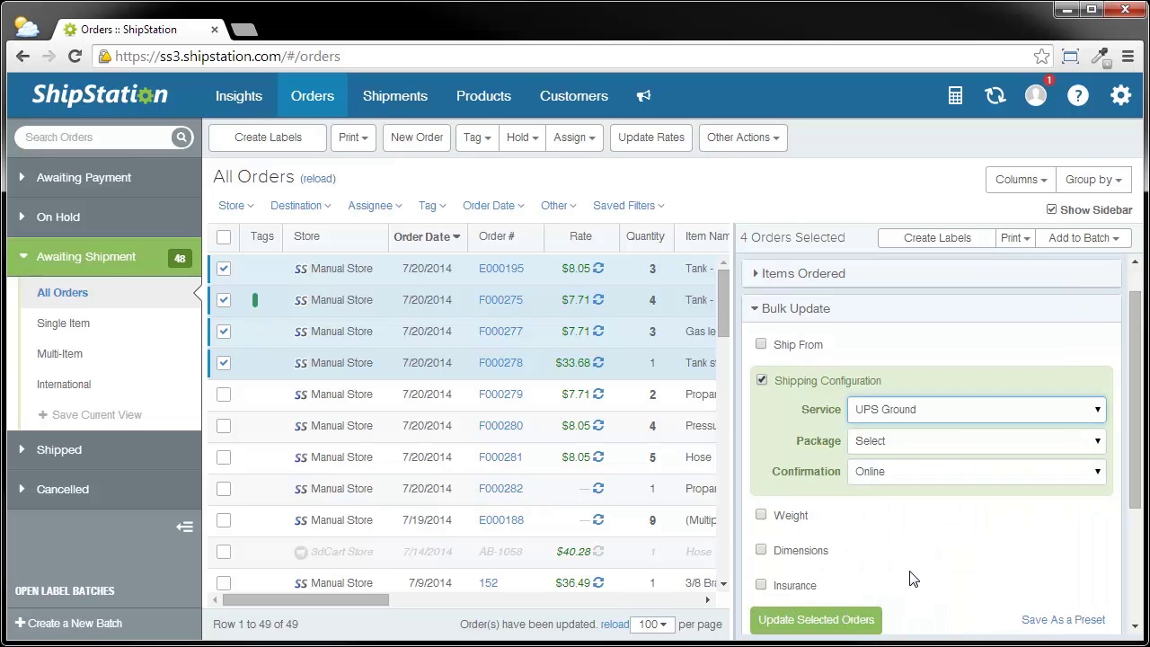
pyautogui.click(877, 442)
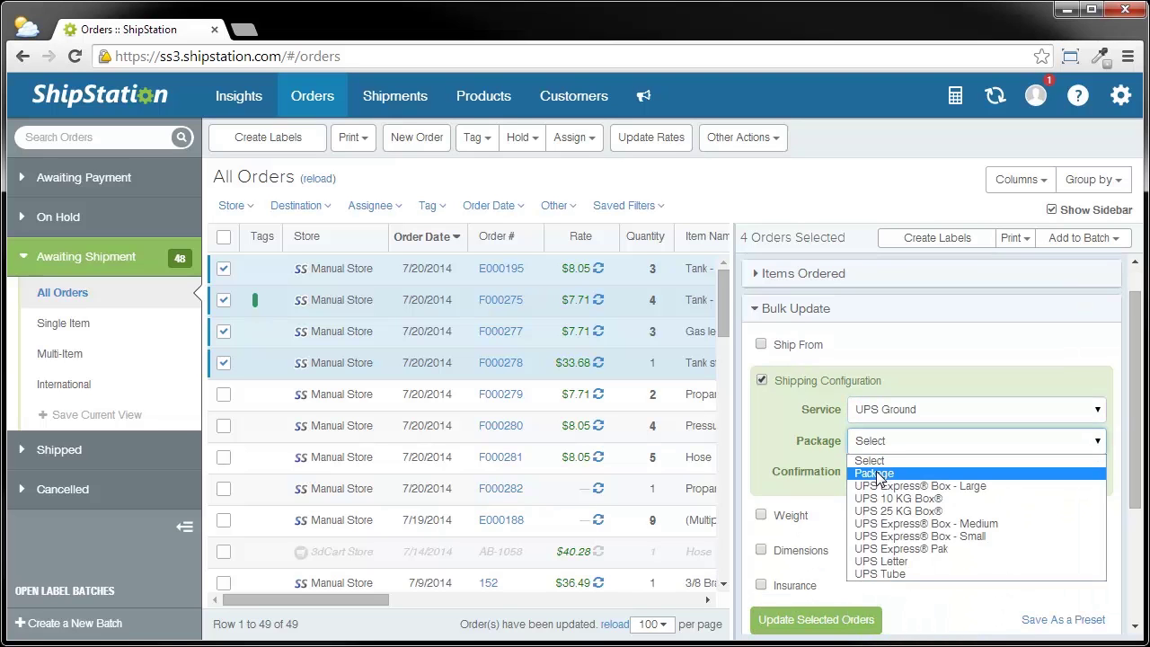
pyautogui.click(878, 474)
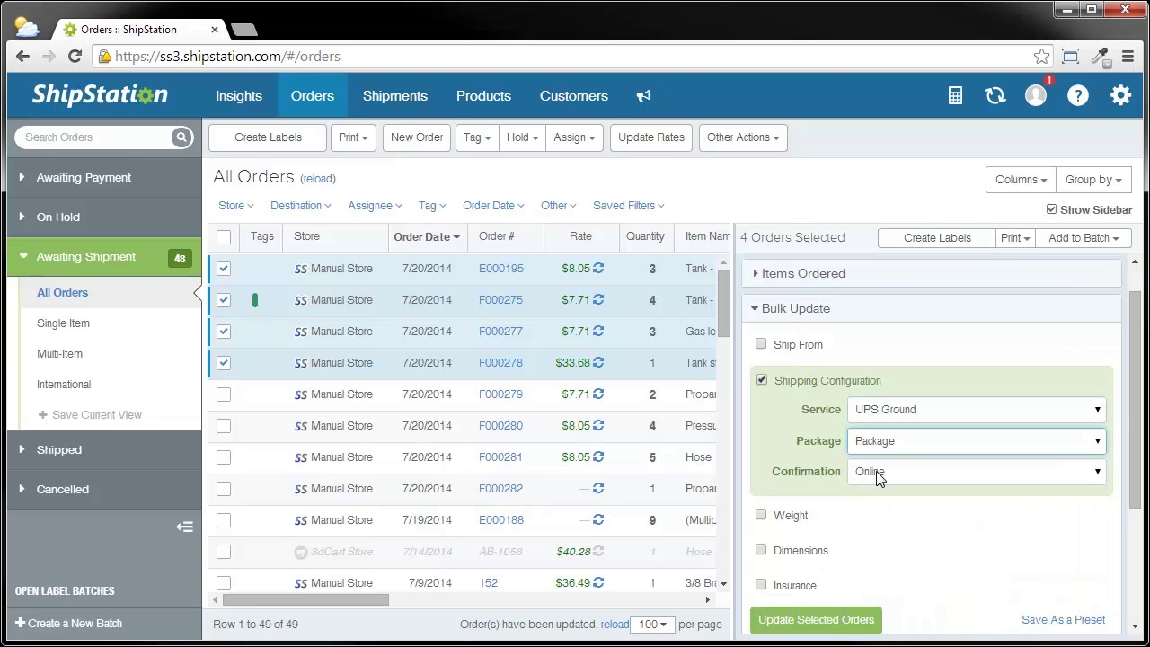
pyautogui.click(878, 478)
pyautogui.click(861, 500)
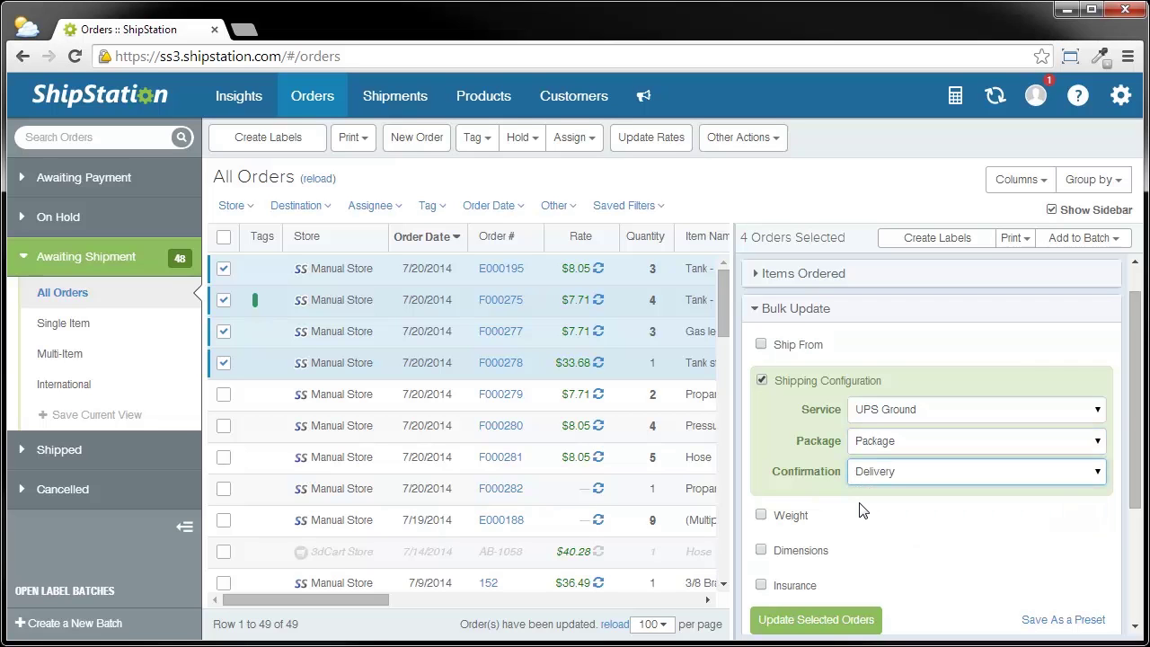
pyautogui.click(822, 623)
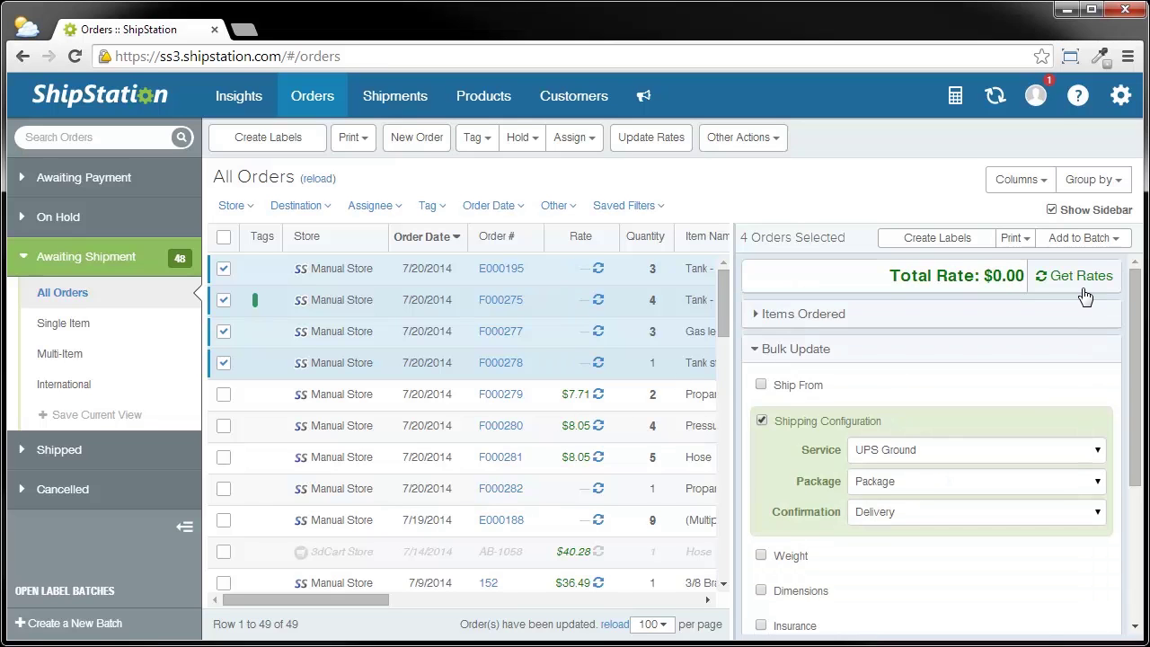
pyautogui.click(1084, 294)
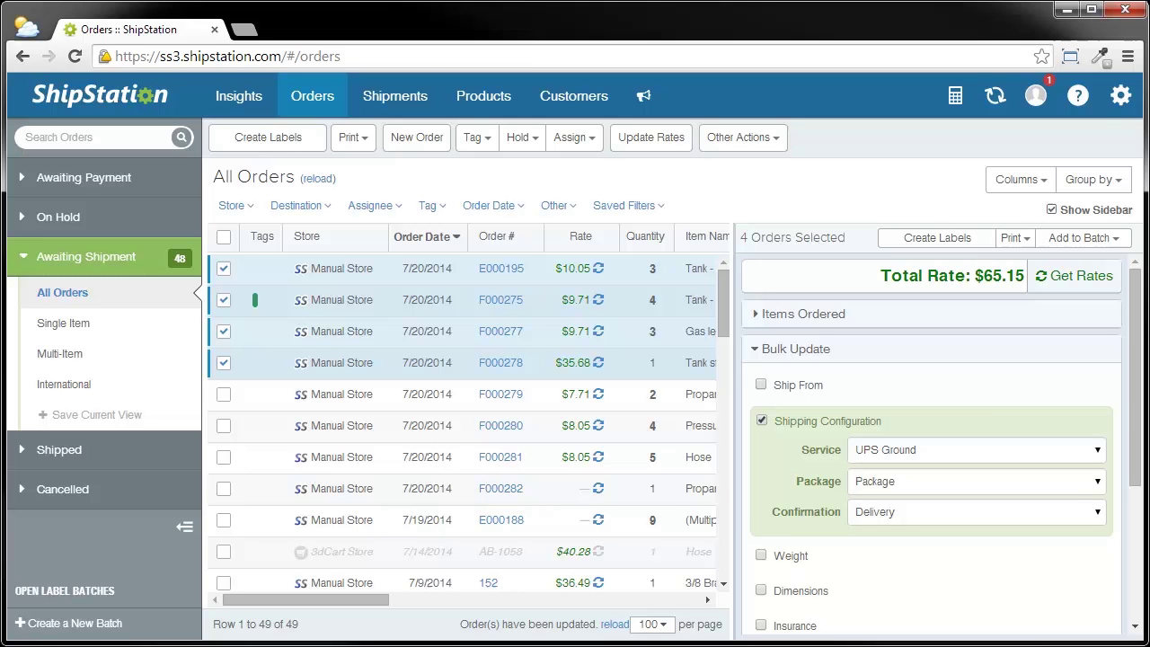
# Step: Create the new Batch #100021 and move the four selected orders into it
pyautogui.click(1104, 243)
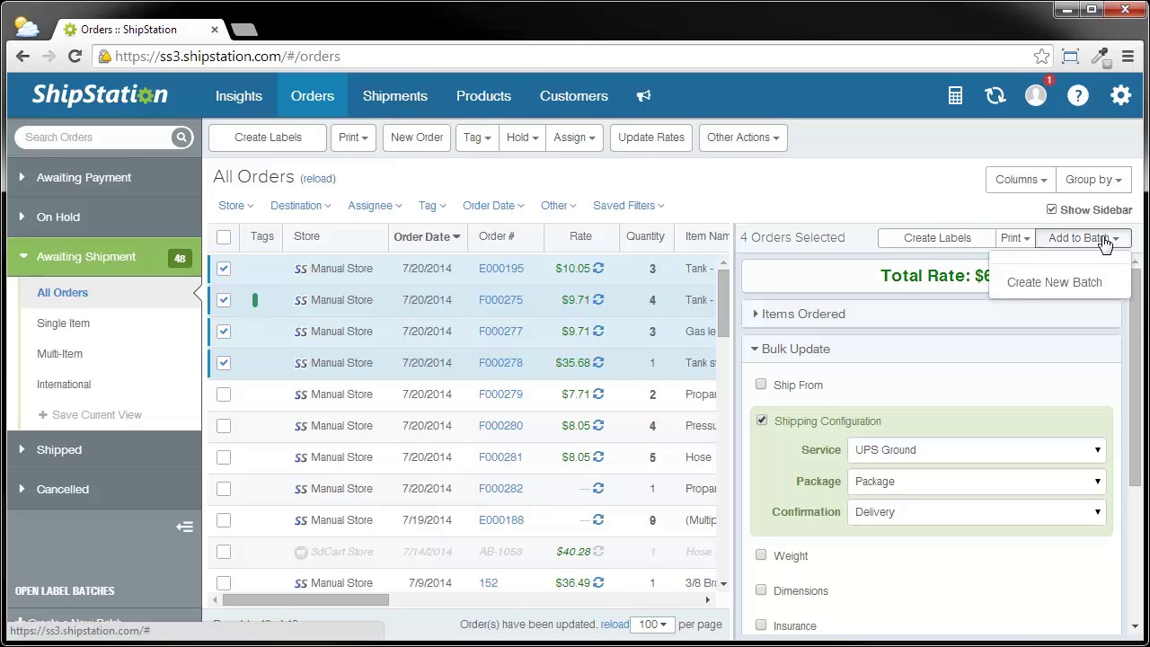
pyautogui.click(1065, 284)
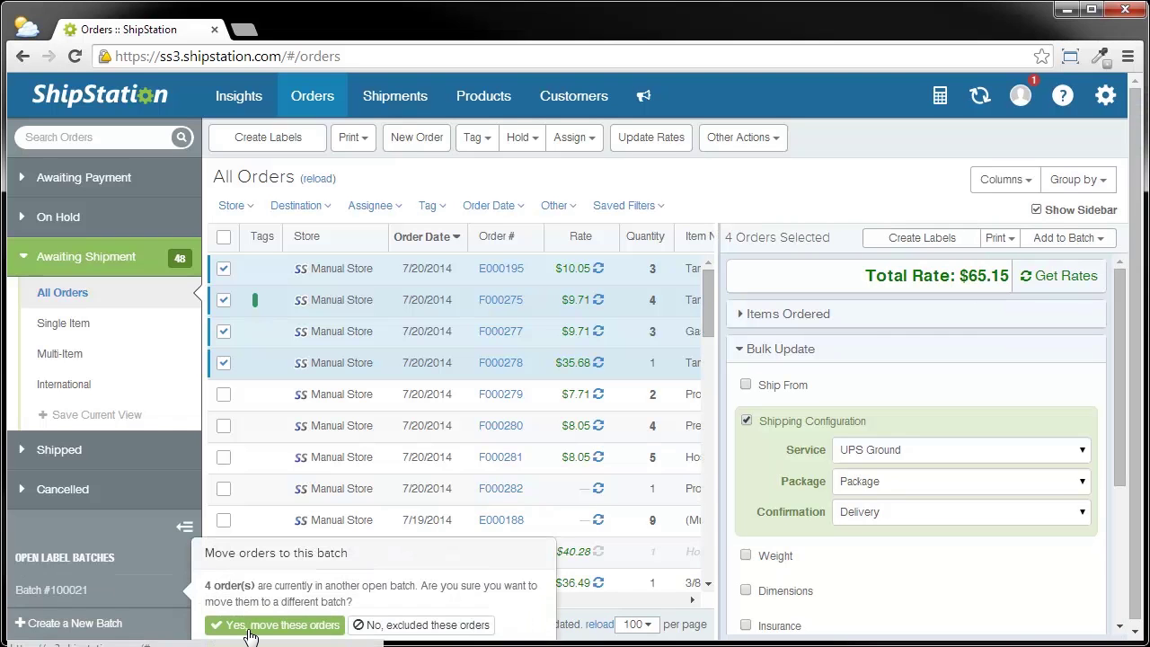
pyautogui.click(248, 633)
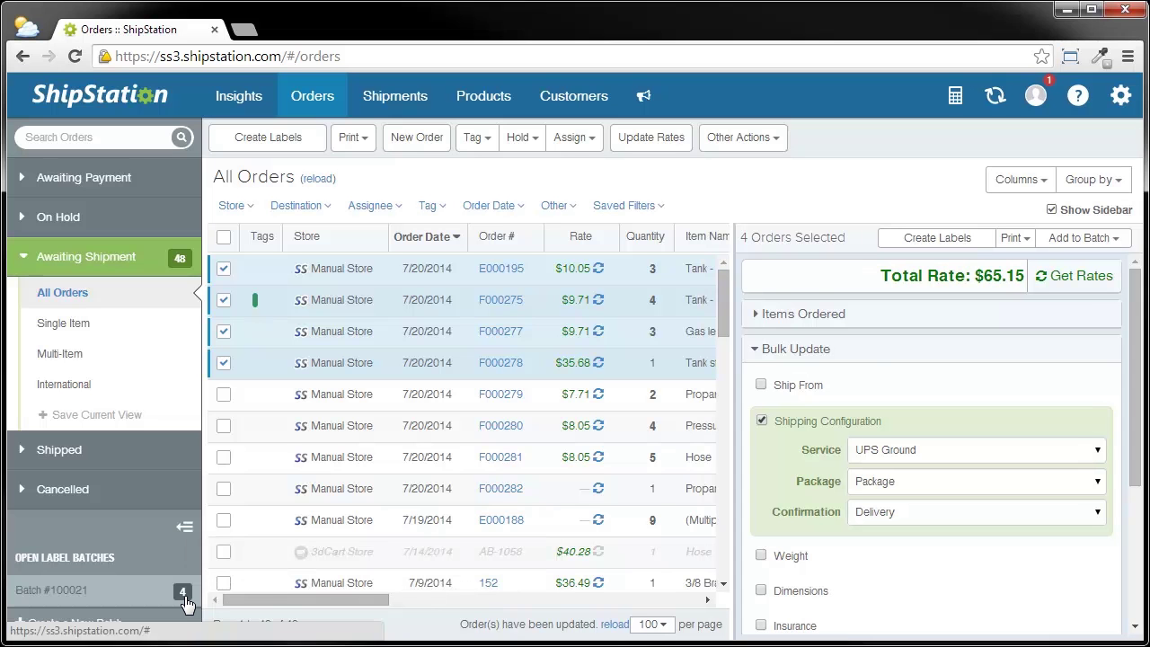
# Step: Select orders F000279 through F000282, whose rates total $23.81
pyautogui.click(275, 406)
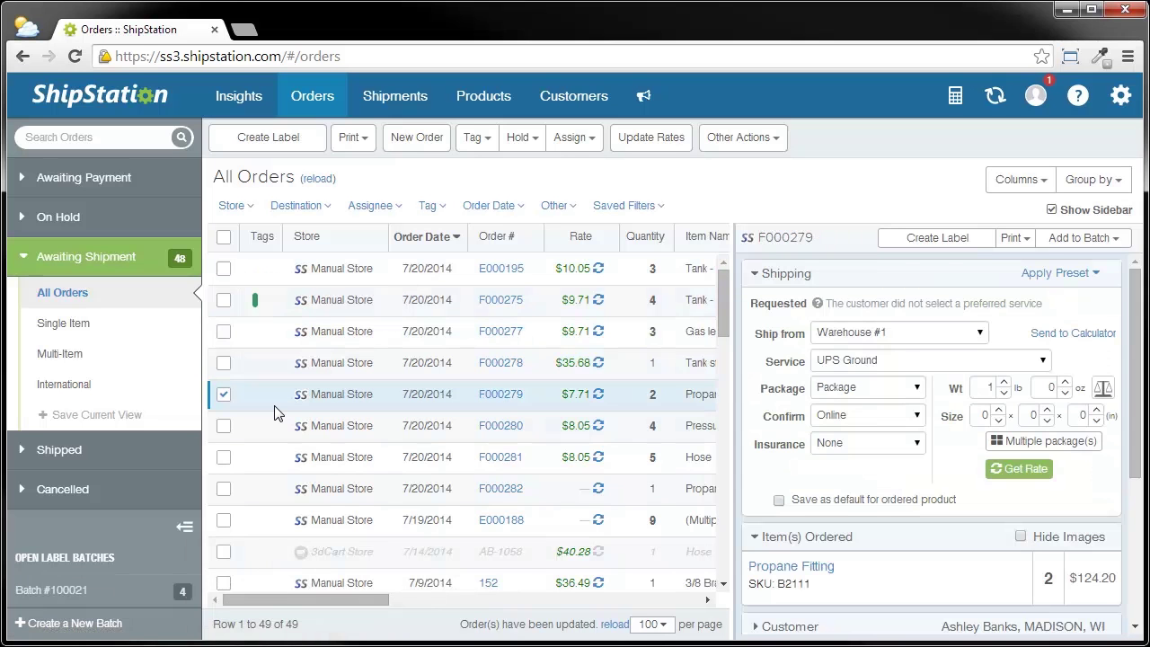
pyautogui.keyDown('shift'); pyautogui.click(266, 488); pyautogui.keyUp('shift')
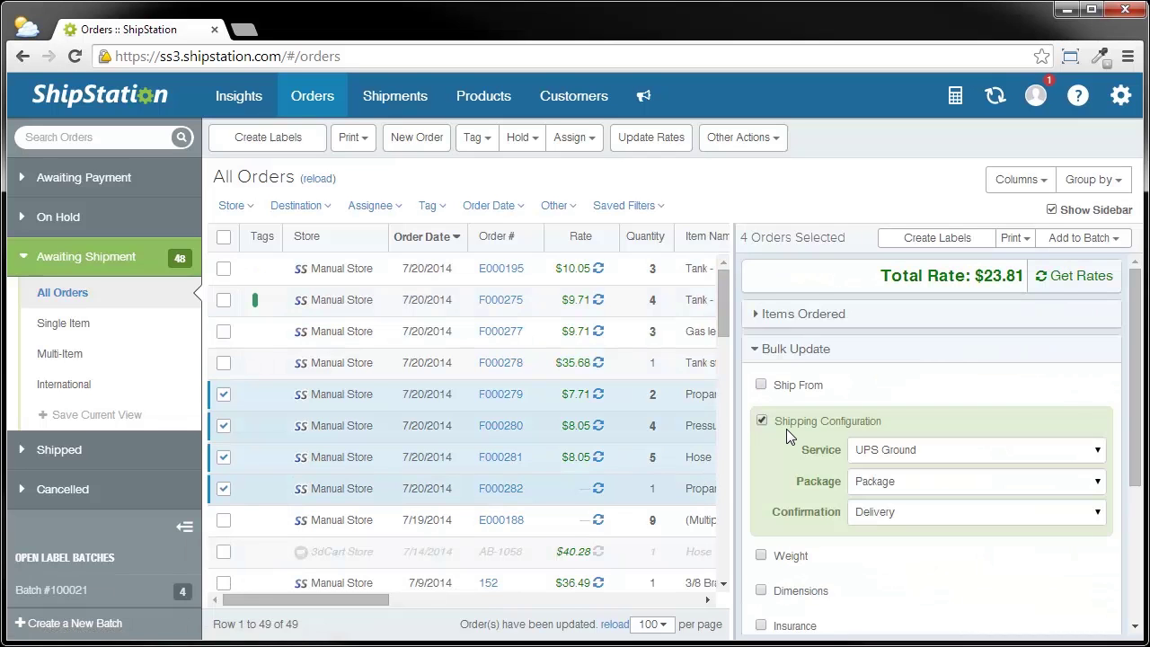
# Step: Change confirmation to Online for orders F000279–F000282 and apply the update
pyautogui.click(870, 511)
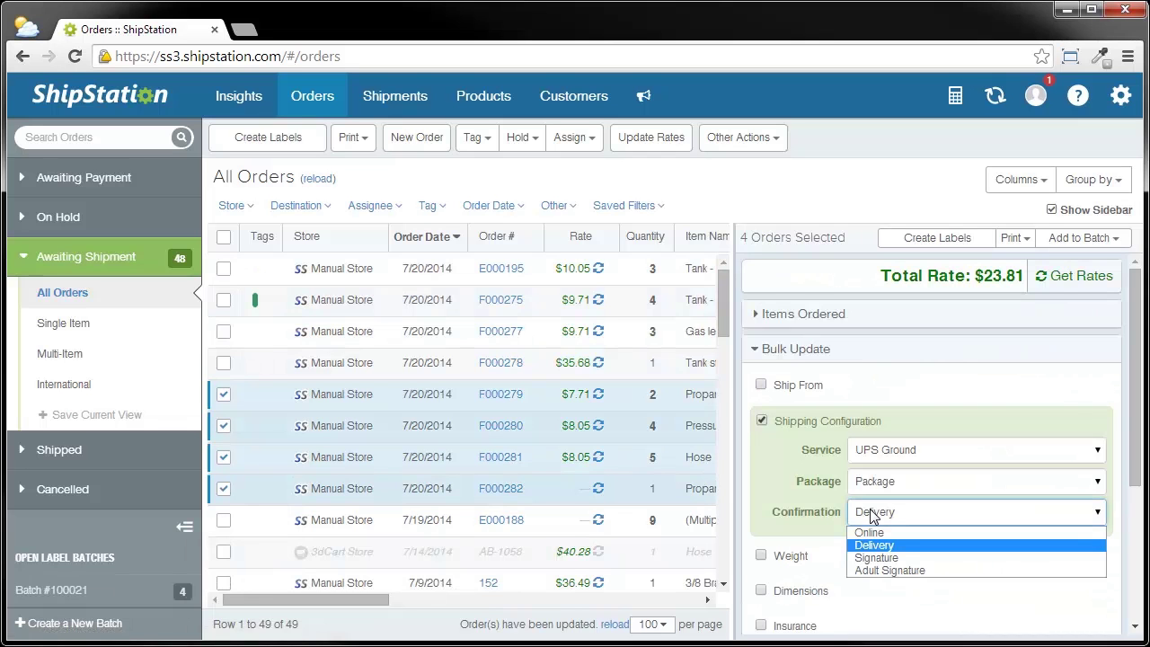
pyautogui.click(873, 536)
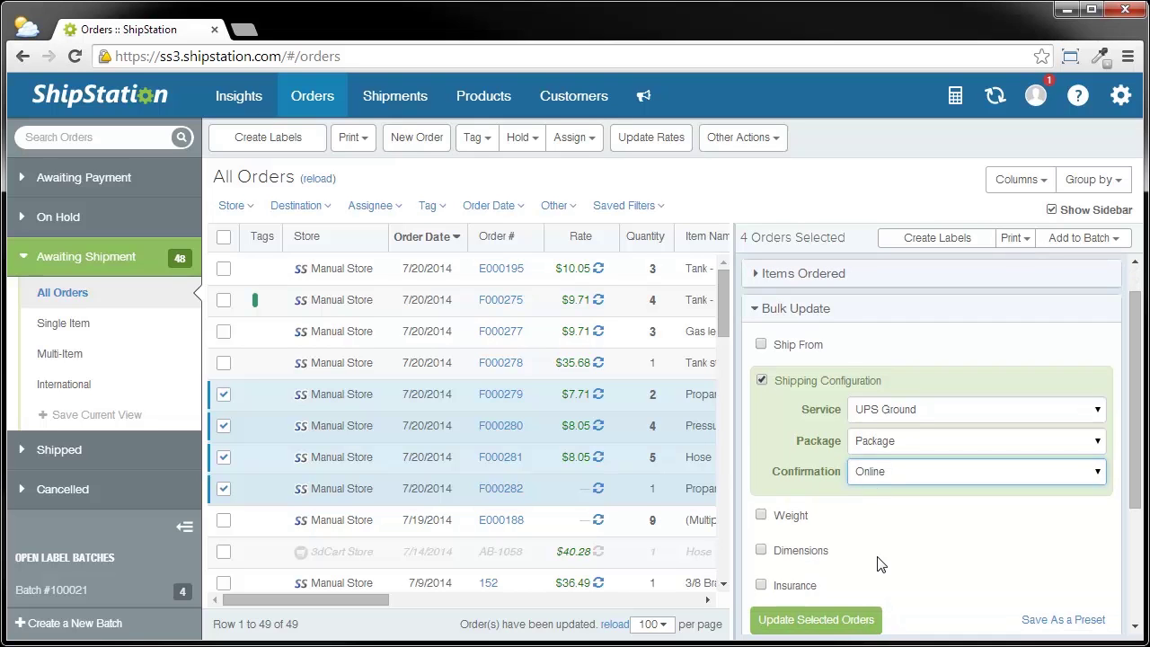
pyautogui.click(831, 629)
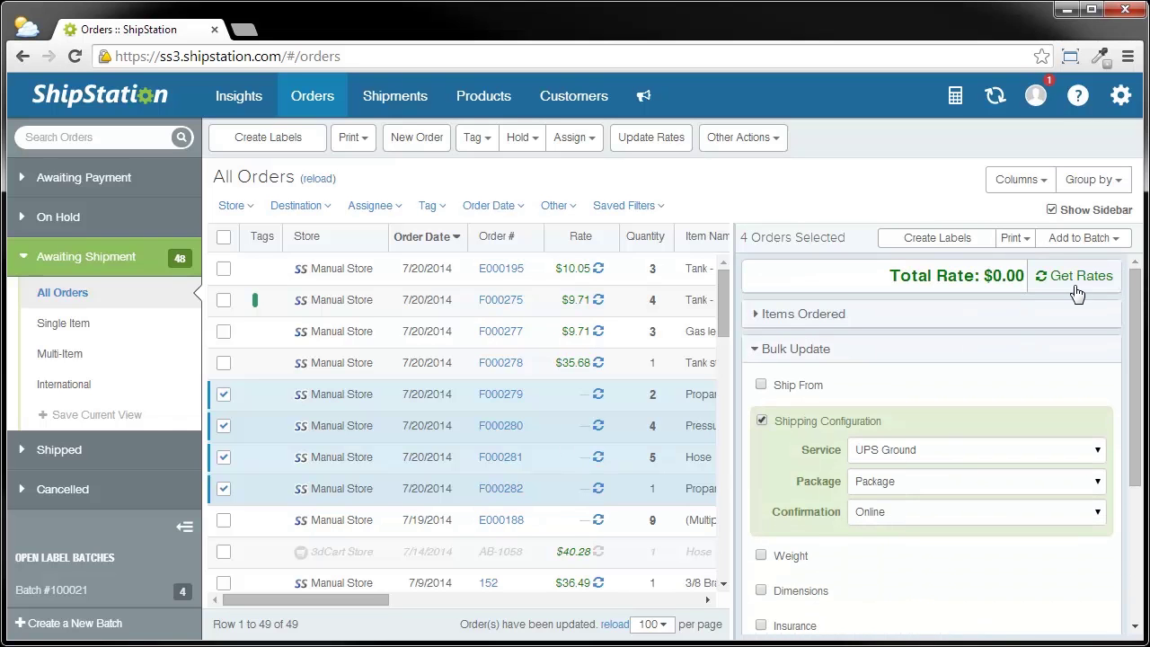
# Step: Refresh the four orders' rates to $46.55 total and add them to Batch #100021
pyautogui.click(1076, 278)
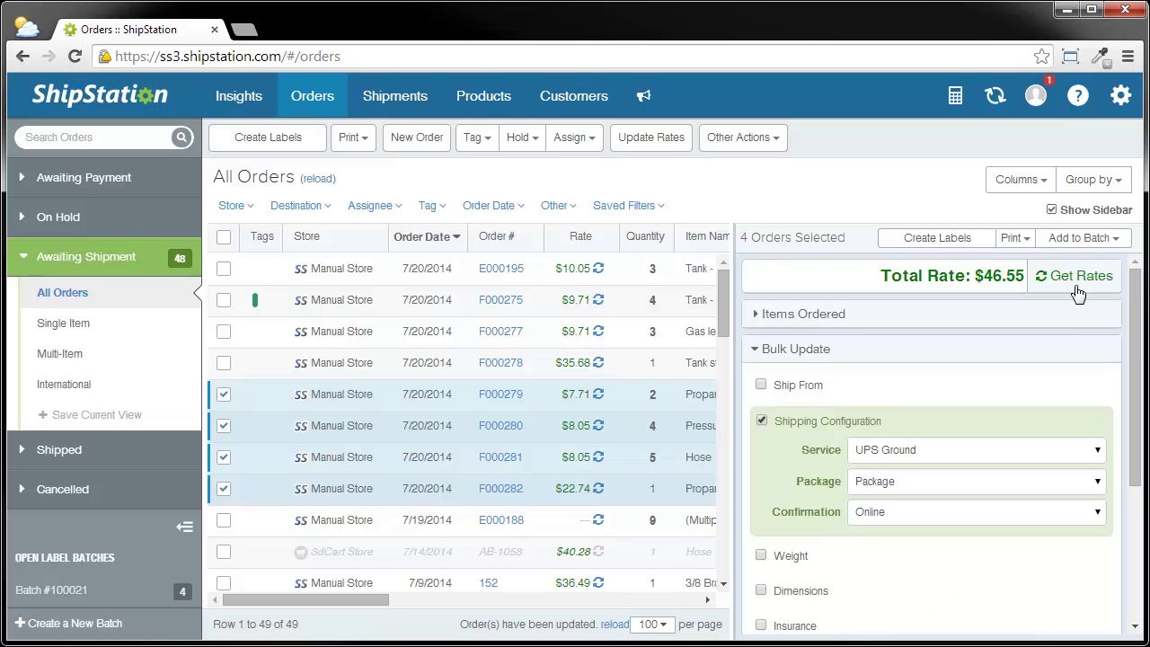
pyautogui.click(1108, 243)
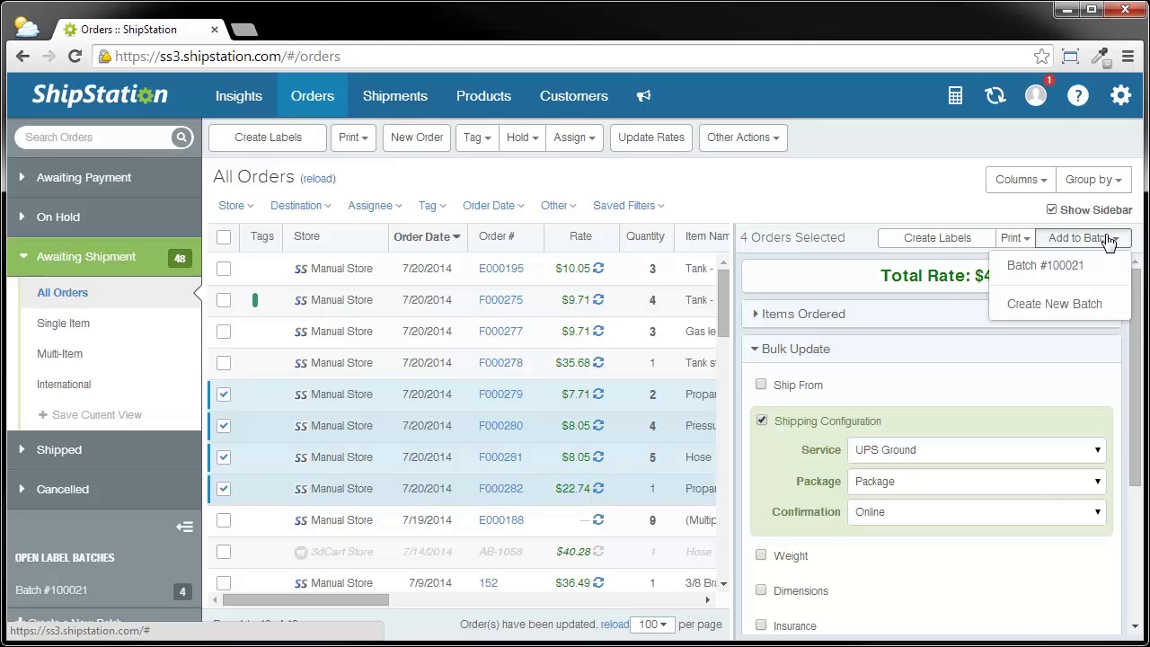
pyautogui.click(1105, 245)
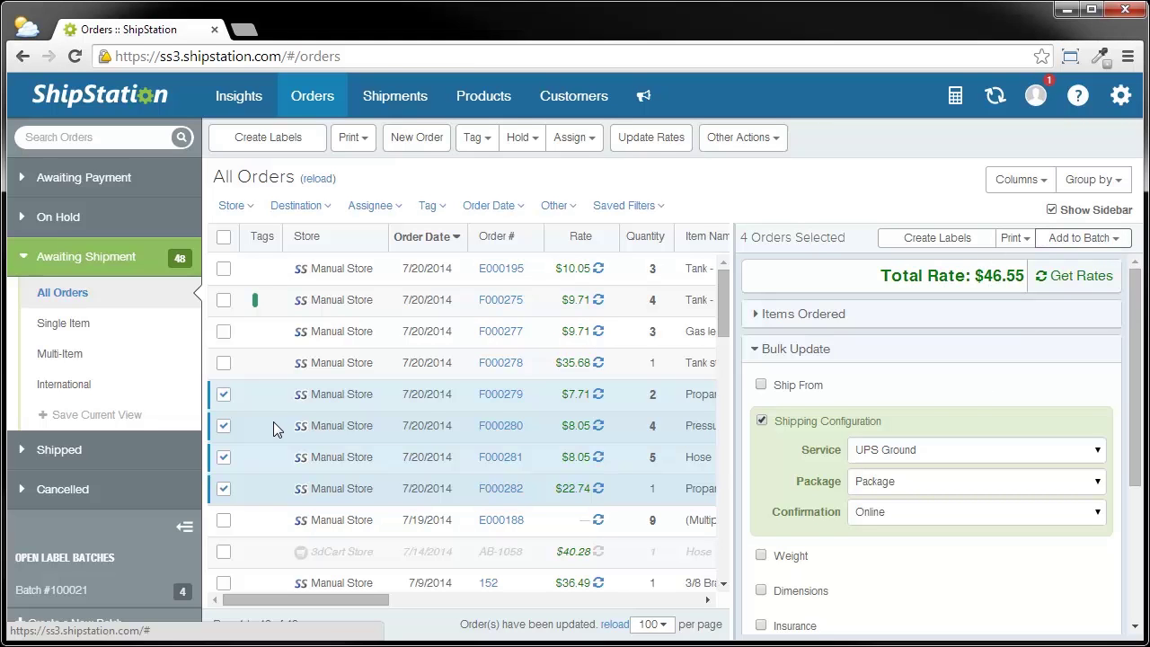
# Step: Process Batch #100021 past the delivery confirmation warnings to its $111.70 cost summary
pyautogui.click(128, 594)
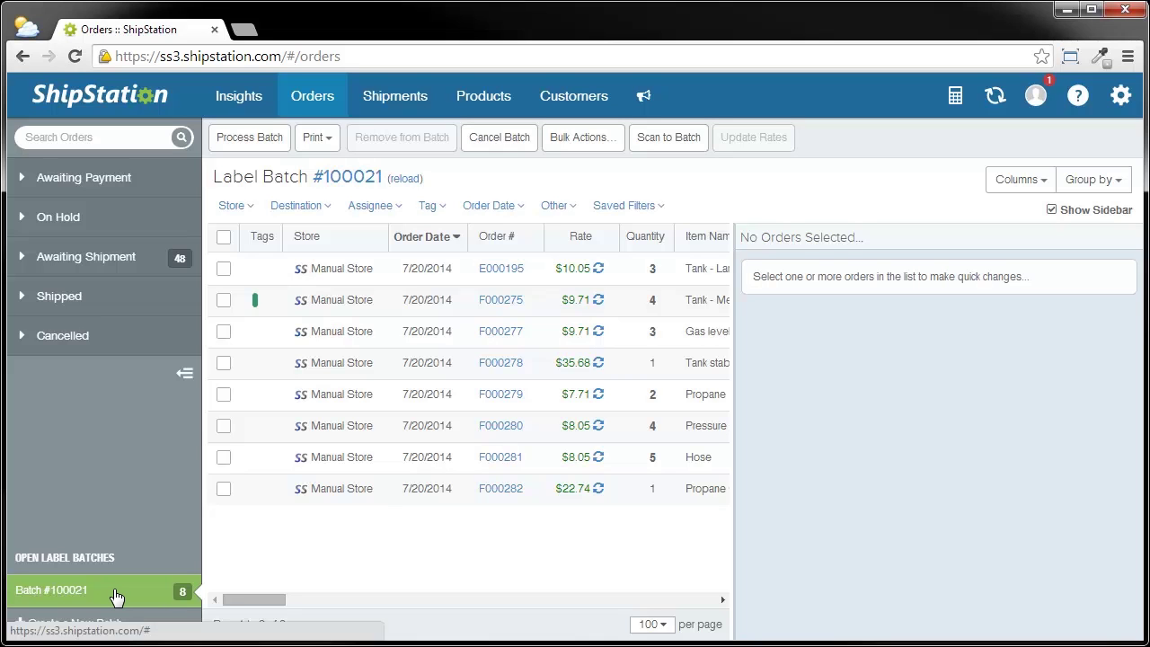
pyautogui.click(277, 147)
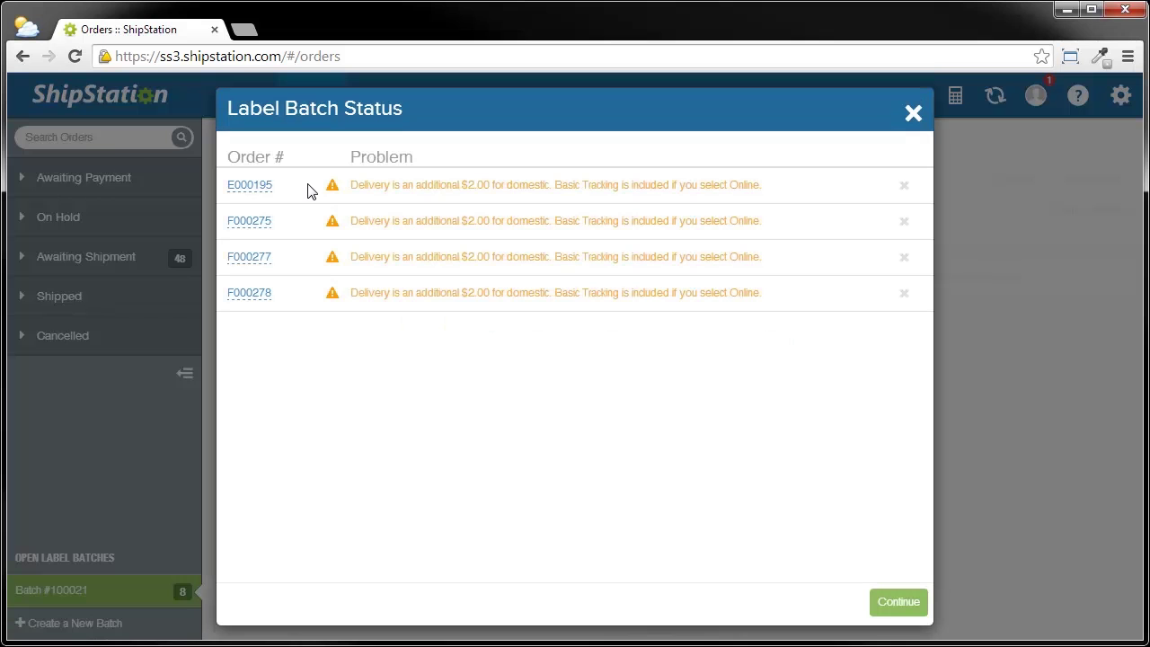
pyautogui.click(889, 609)
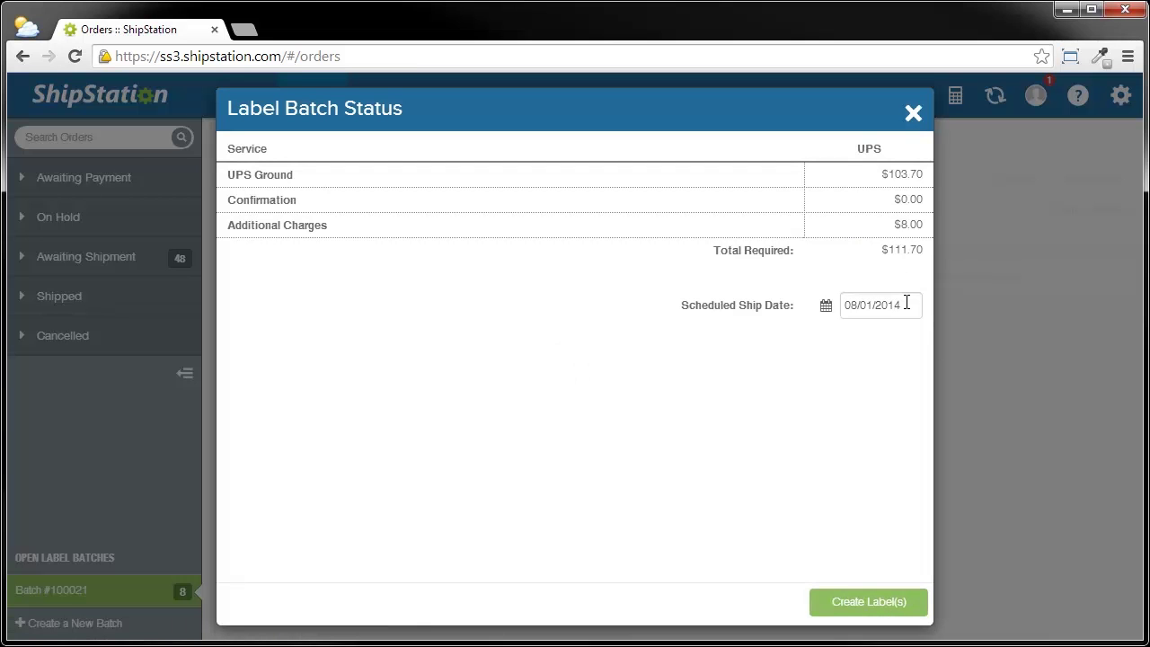
# Step: Create all 8 labels for Batch #100021 and check its Other Documents list
pyautogui.click(868, 602)
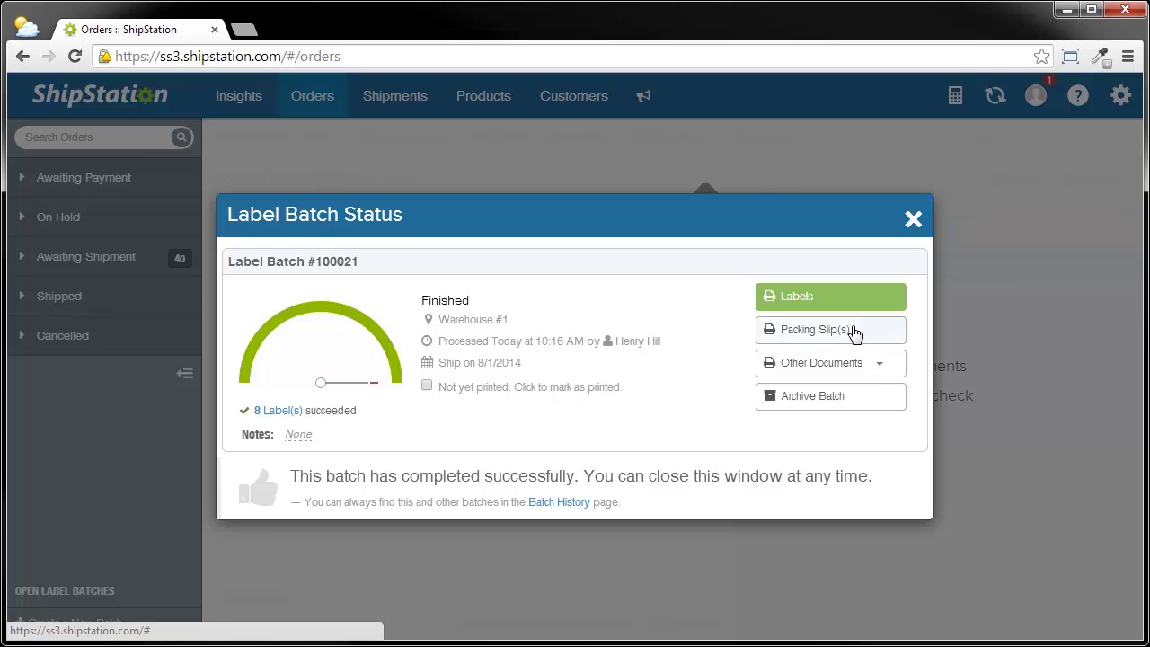
pyautogui.click(874, 363)
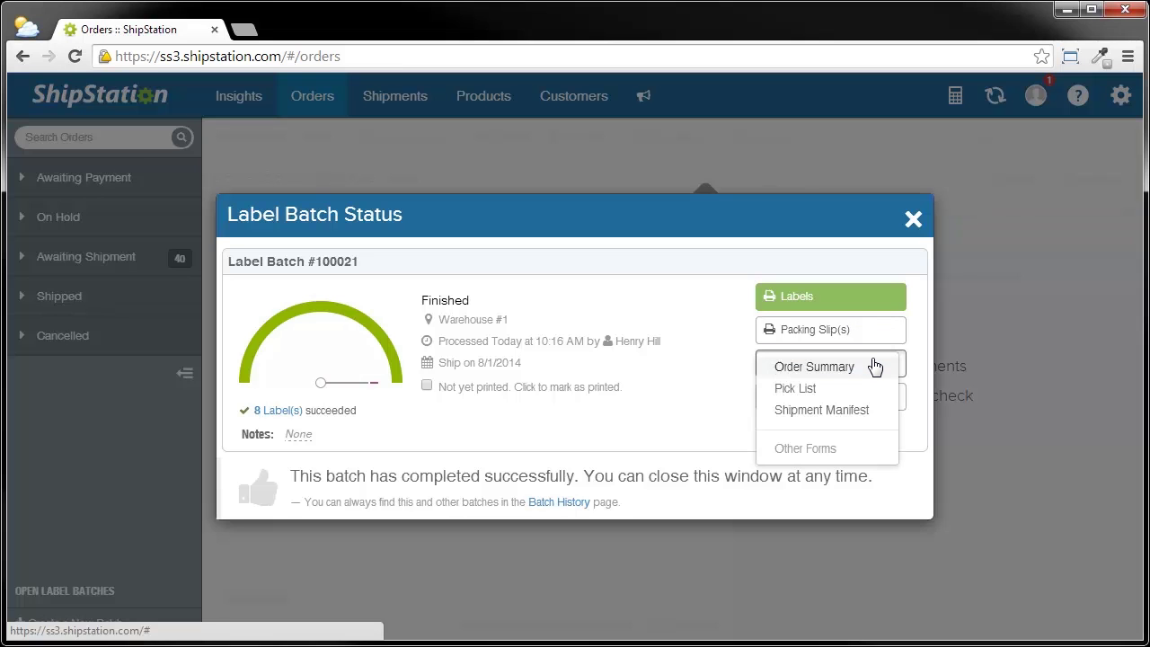
pyautogui.click(726, 359)
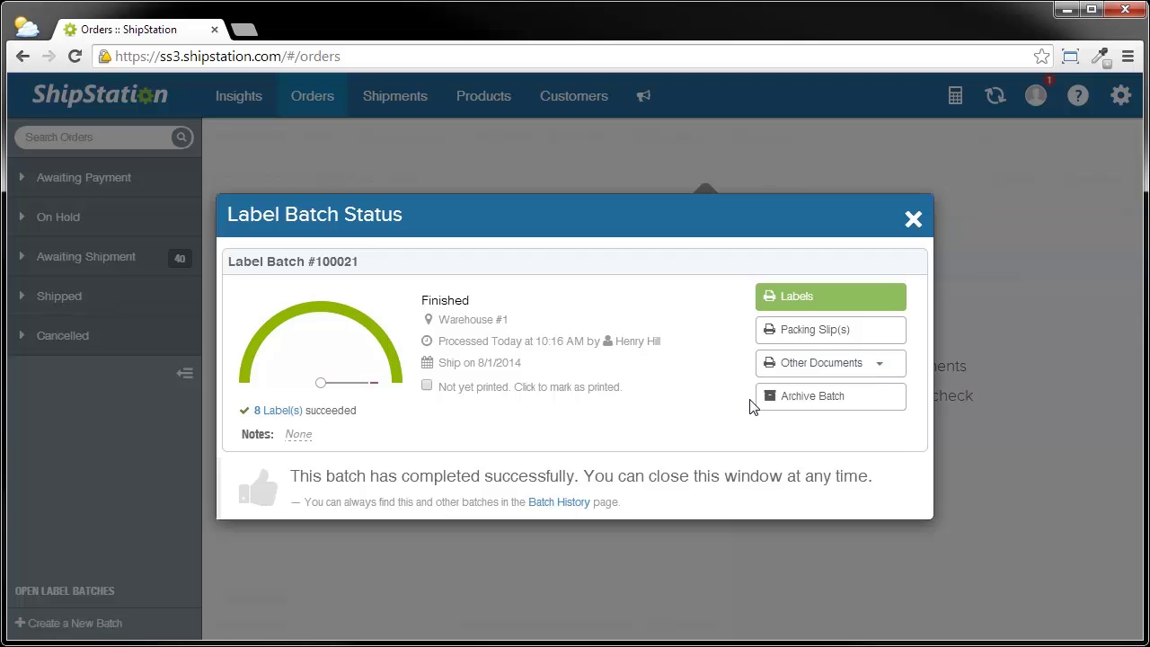
# Step: Download the batch labels as Labels-100021.pdf, remembering PDF as the label choice
pyautogui.click(834, 299)
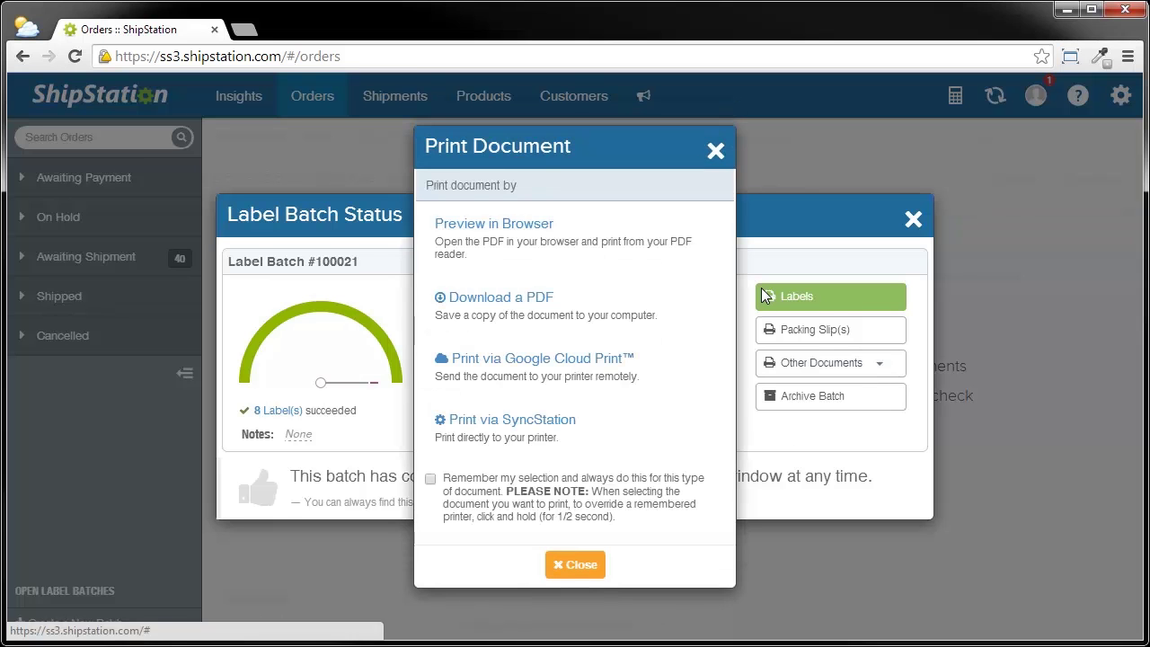
pyautogui.click(430, 481)
pyautogui.click(607, 301)
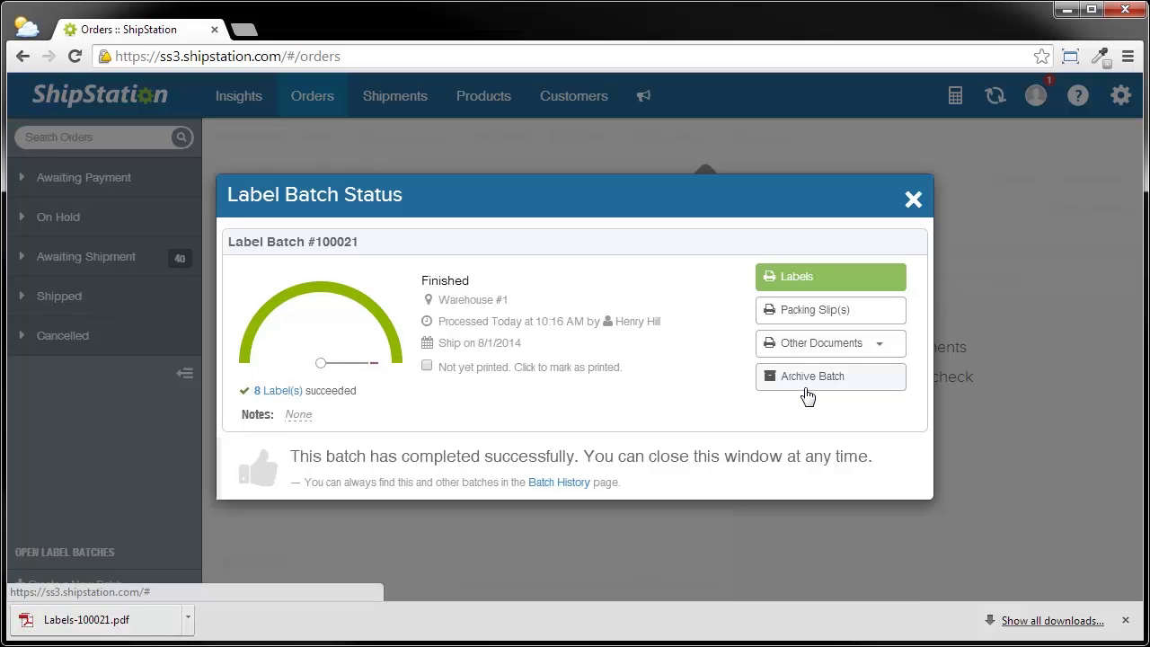
# Step: Close the Label Batch Status window and bring up the help menu
pyautogui.click(914, 199)
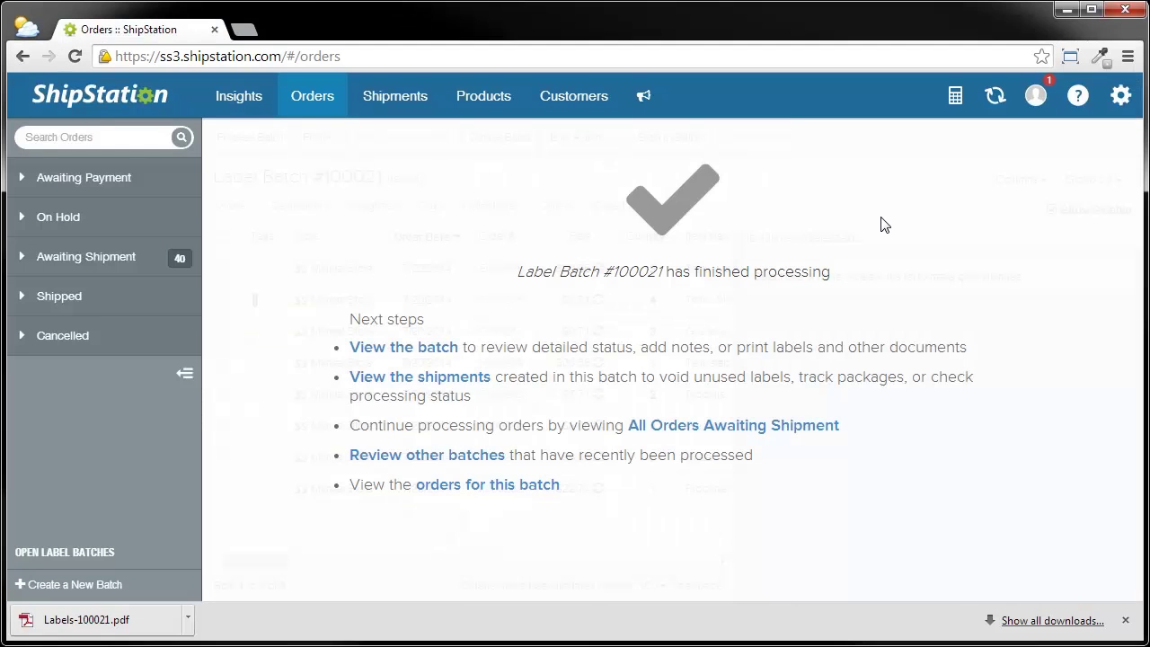
pyautogui.click(1077, 97)
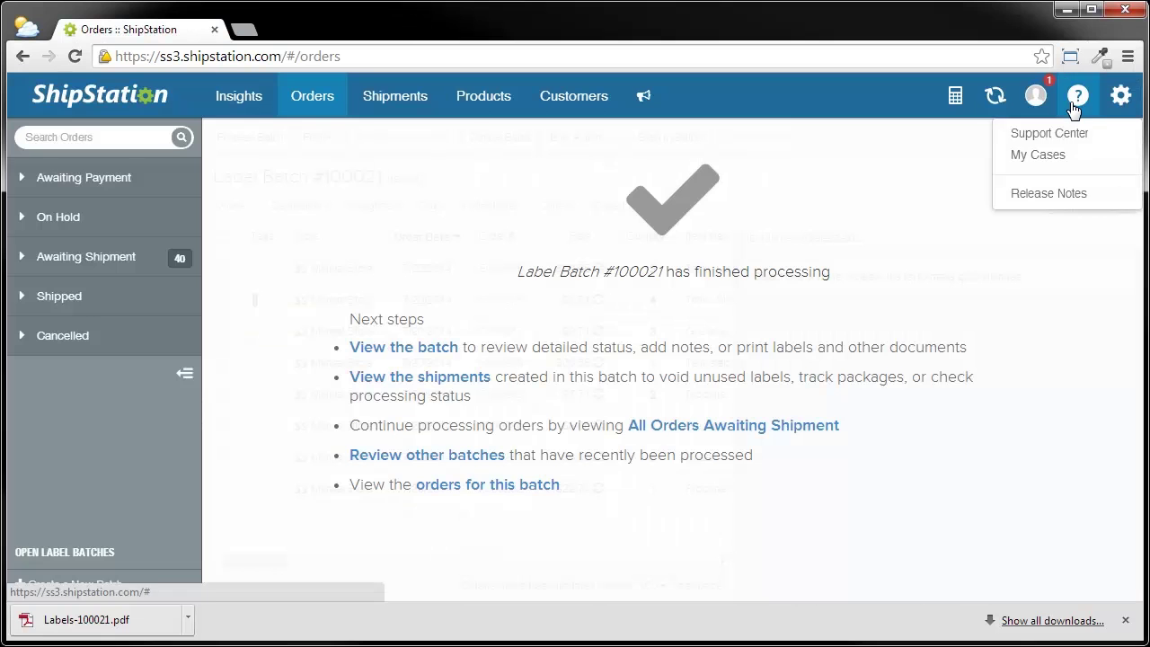
# Step: Search the Support Center for 'syncstation' and open 'How do I install SyncStation?'
pyautogui.click(1069, 137)
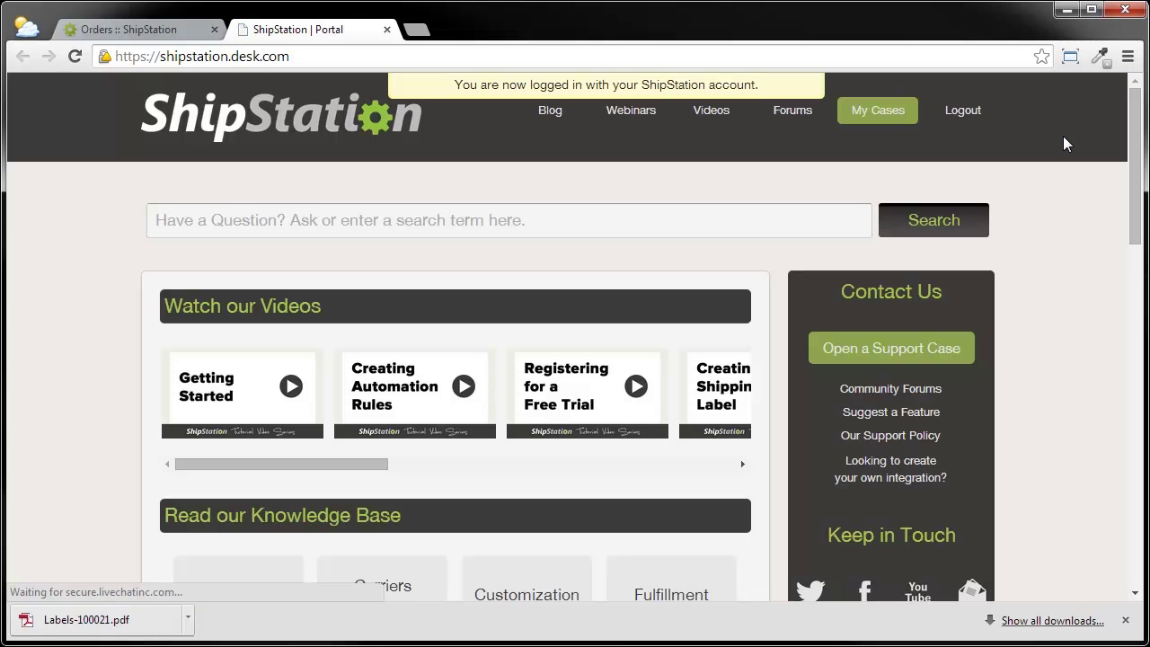
pyautogui.click(781, 231)
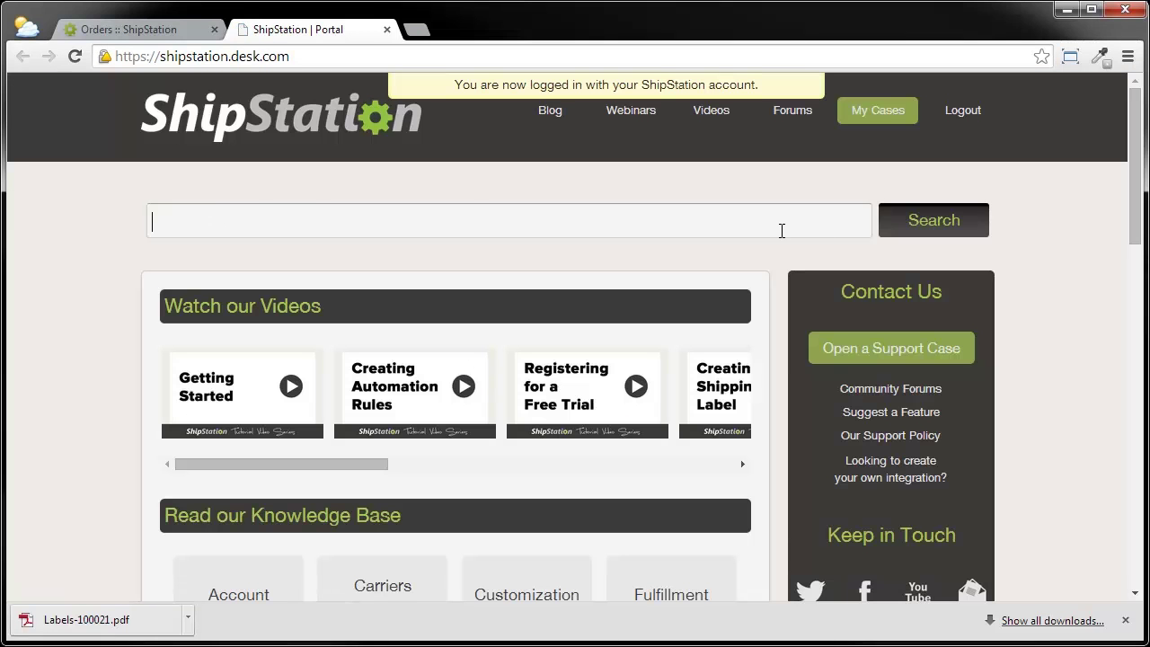
pyautogui.write('syncstation')
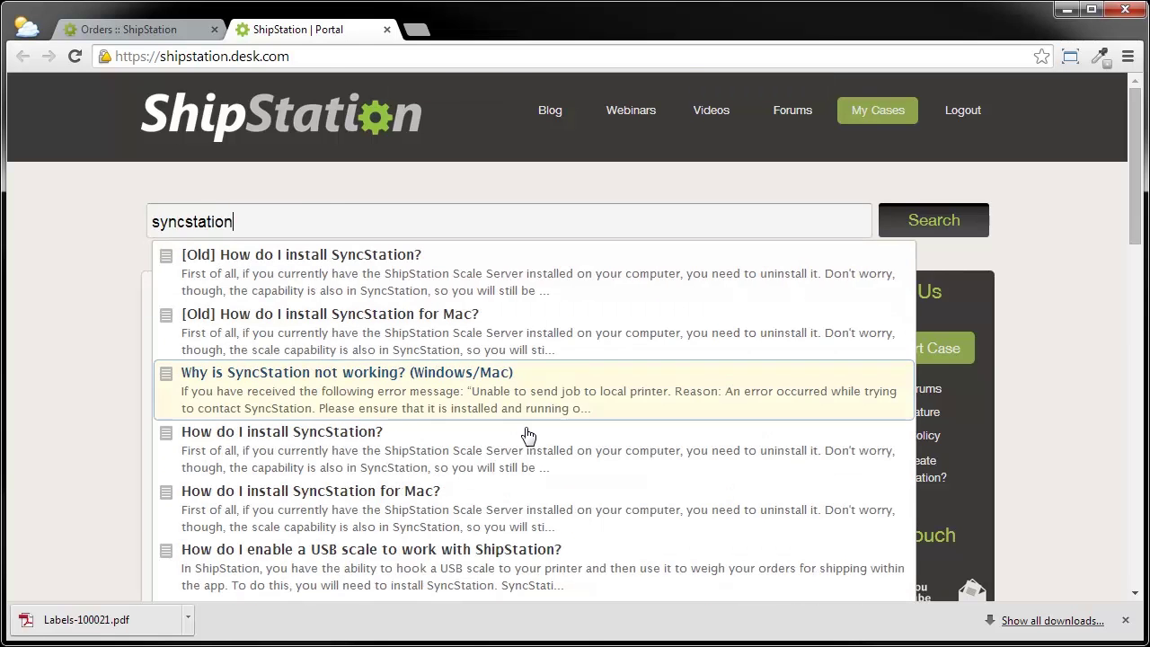
pyautogui.click(528, 435)
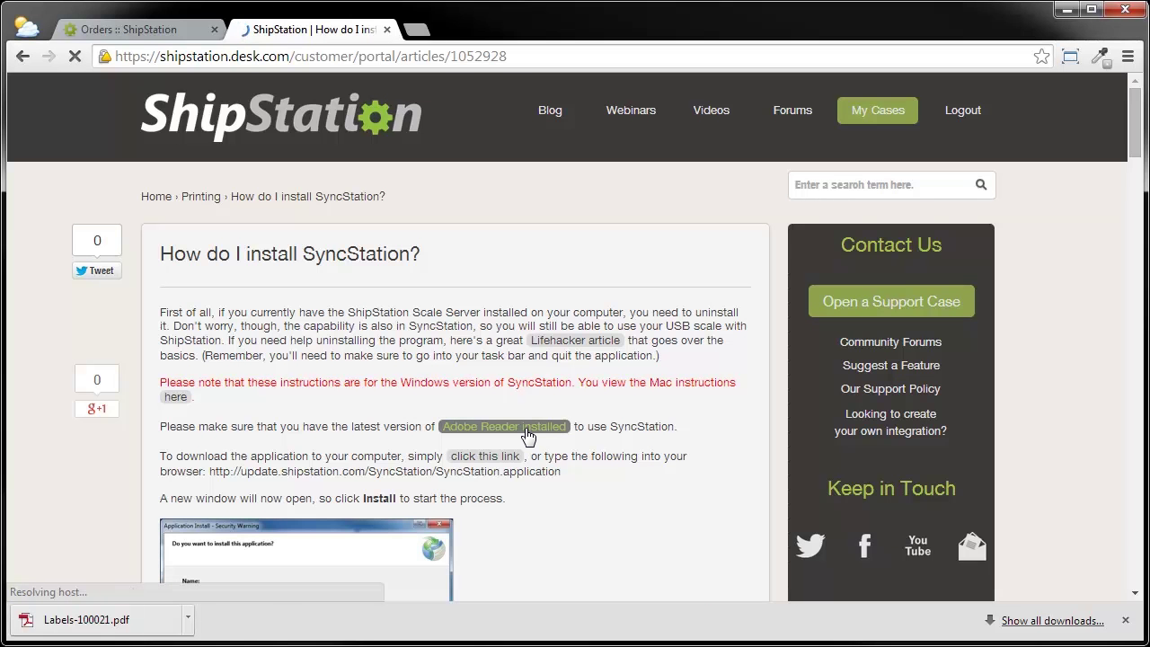